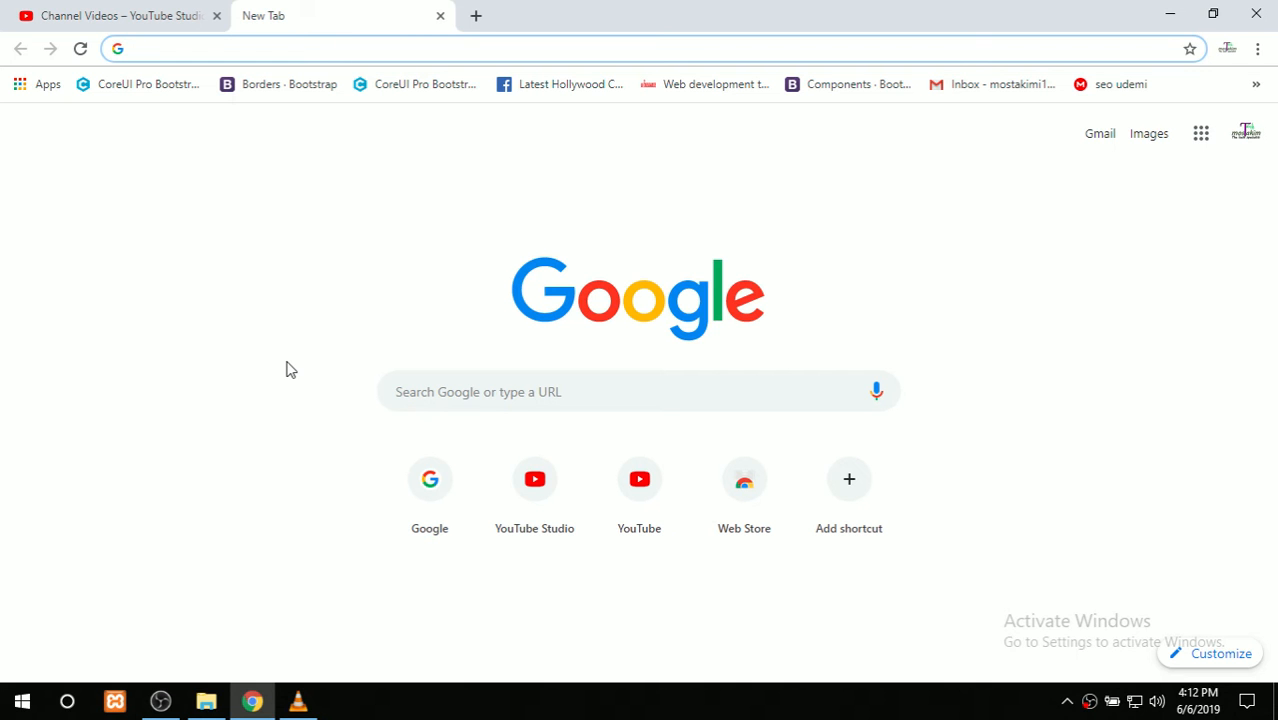
# - Open YouTube, go to the channel's Creator Studio and switch to Studio Beta
pyautogui.click(216, 15)
pyautogui.click(631, 494)
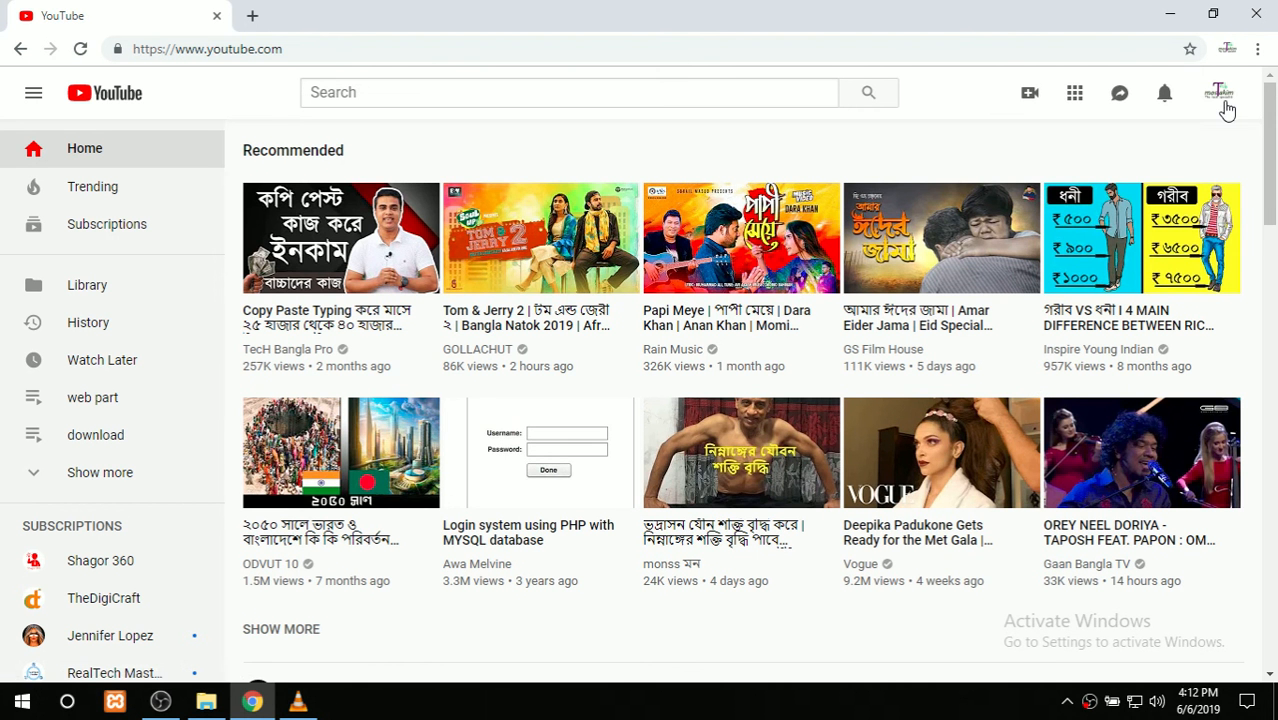
pyautogui.click(1224, 97)
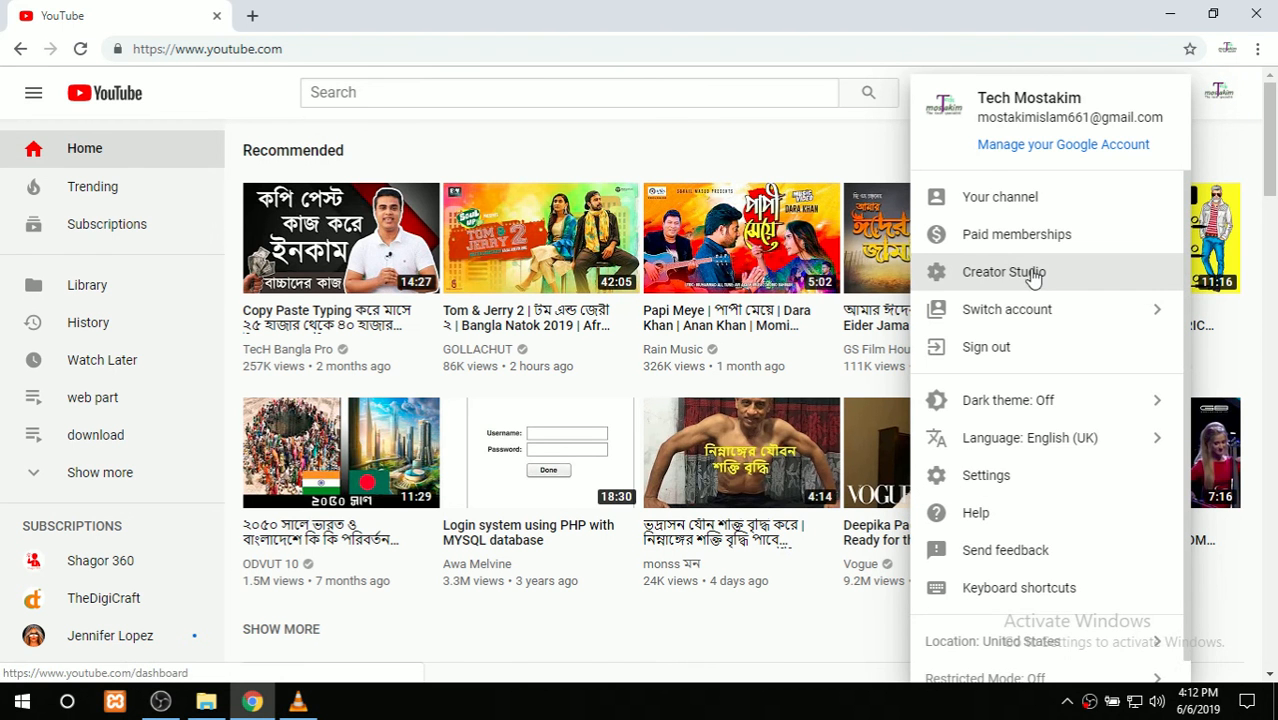
pyautogui.click(1034, 274)
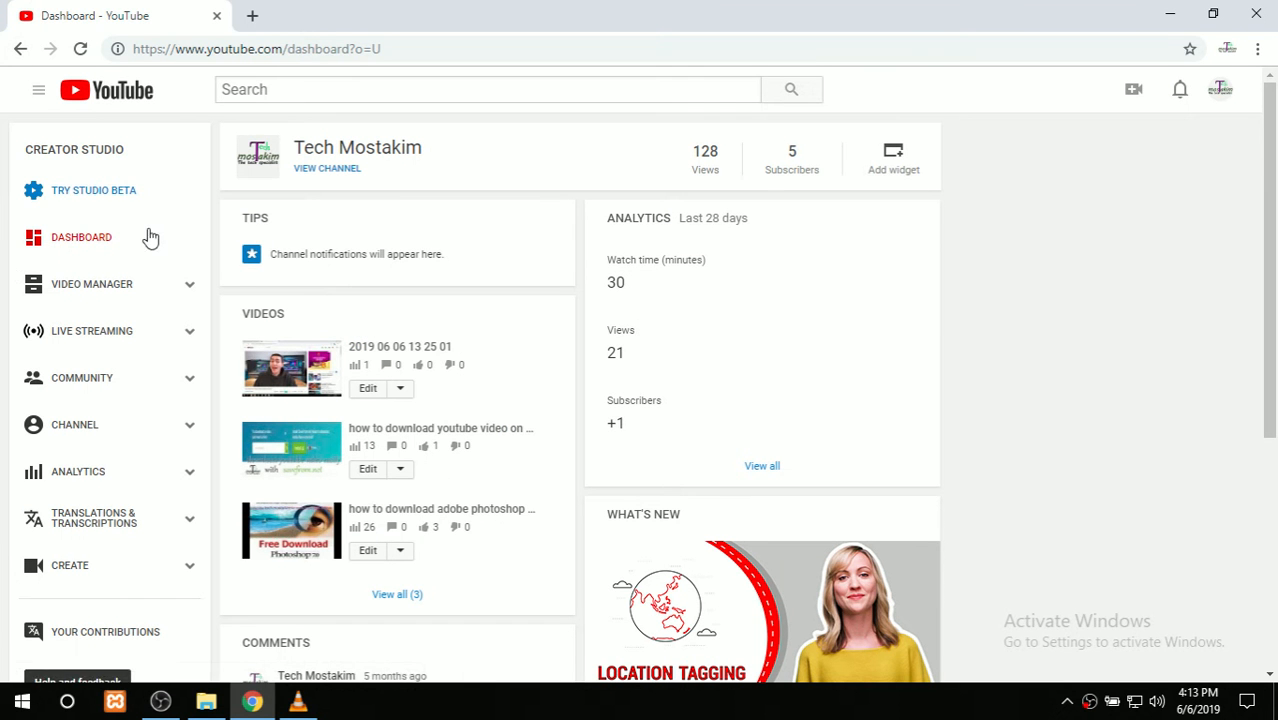
pyautogui.click(92, 198)
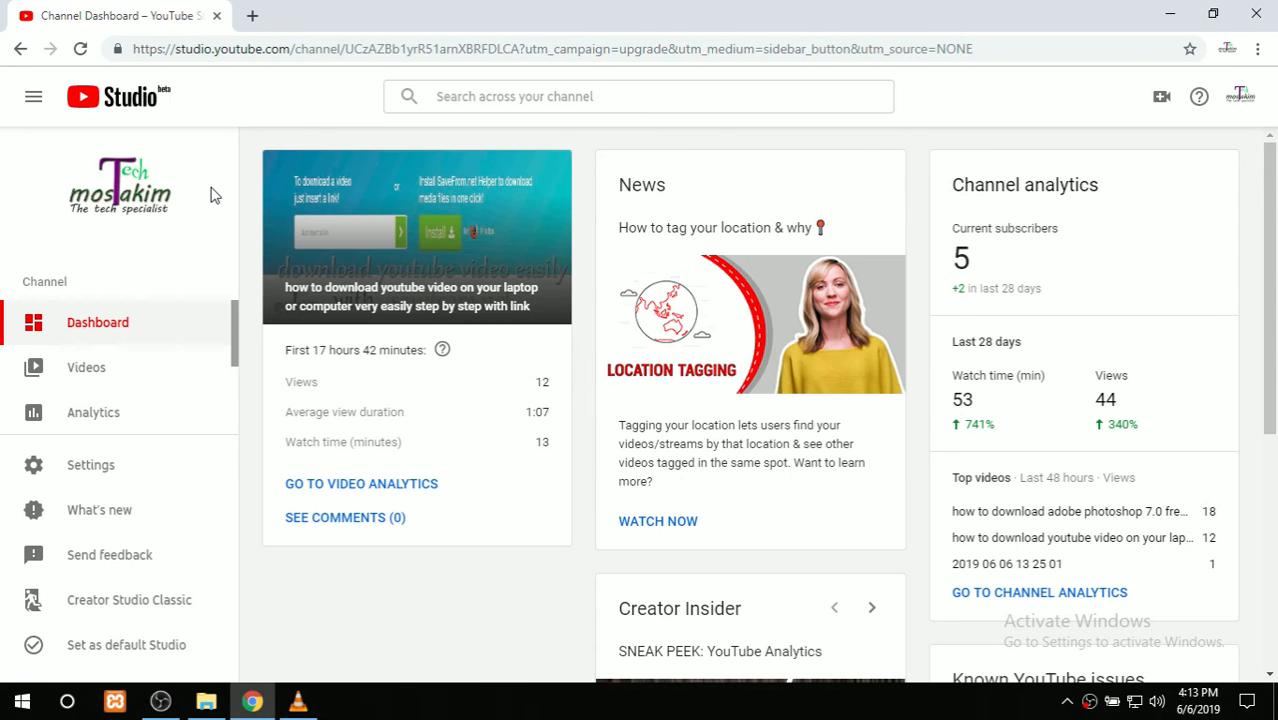
pyautogui.click(91, 362)
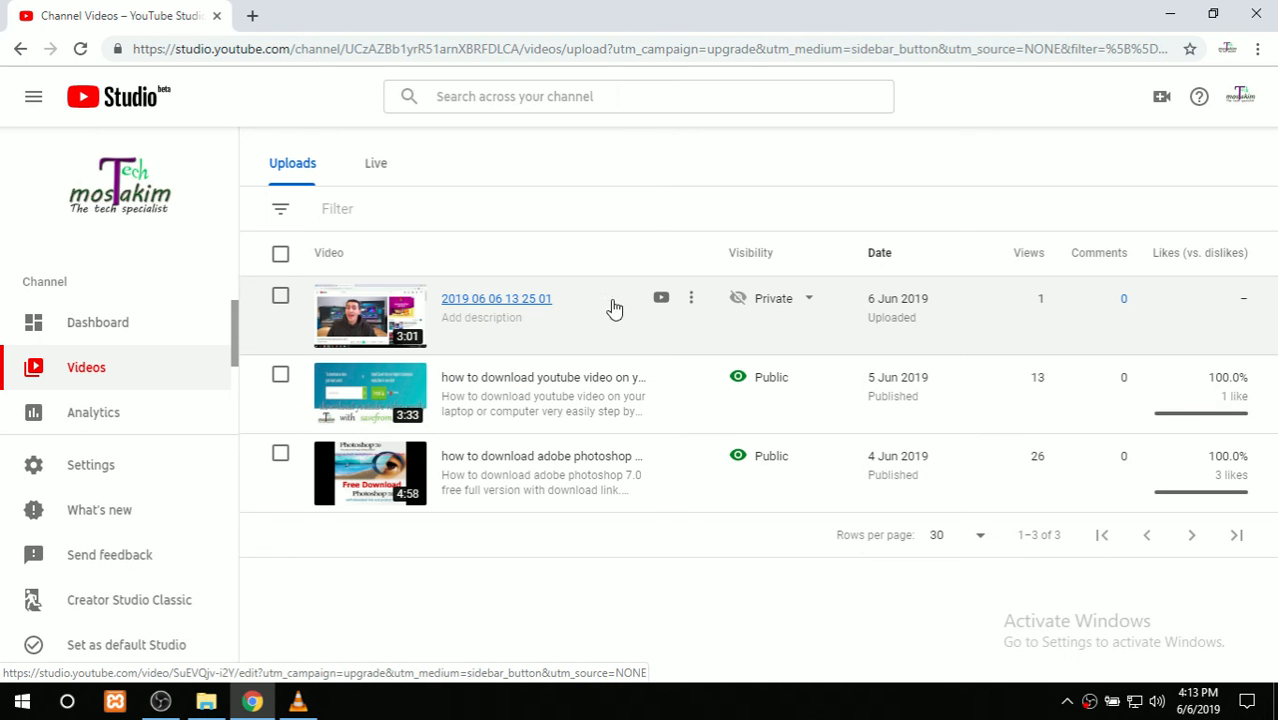
pyautogui.click(518, 305)
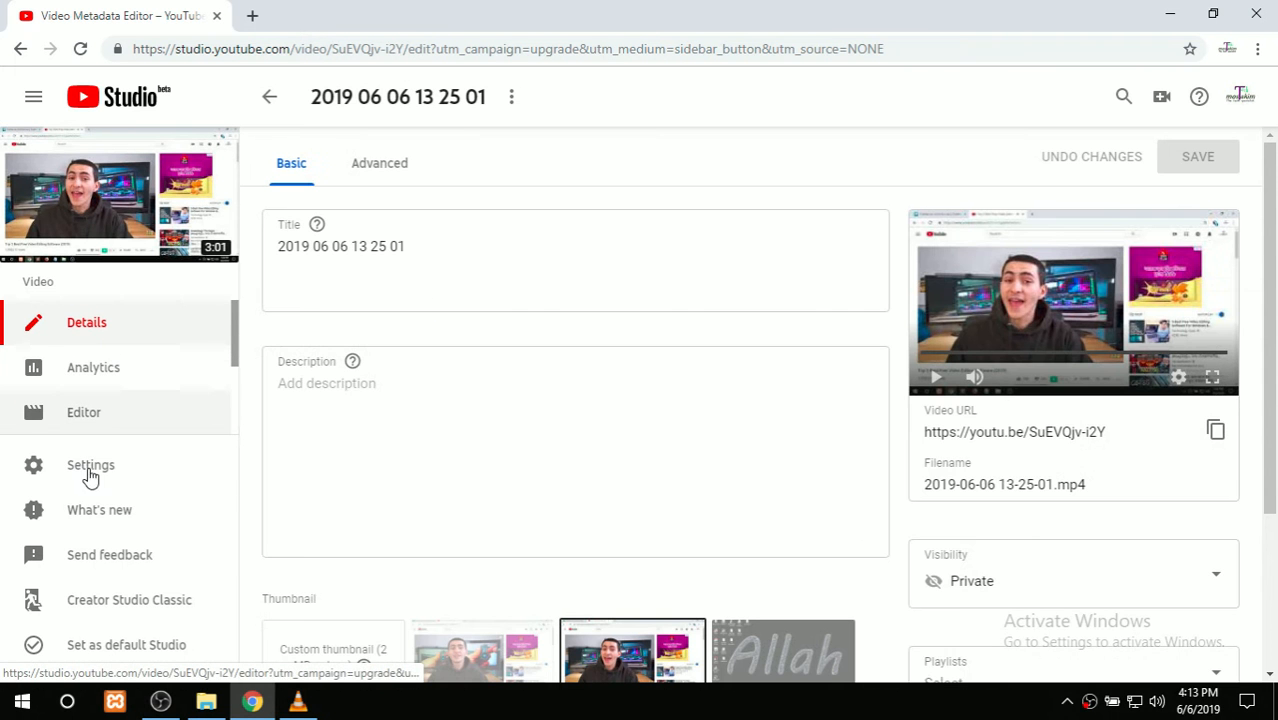
pyautogui.click(78, 413)
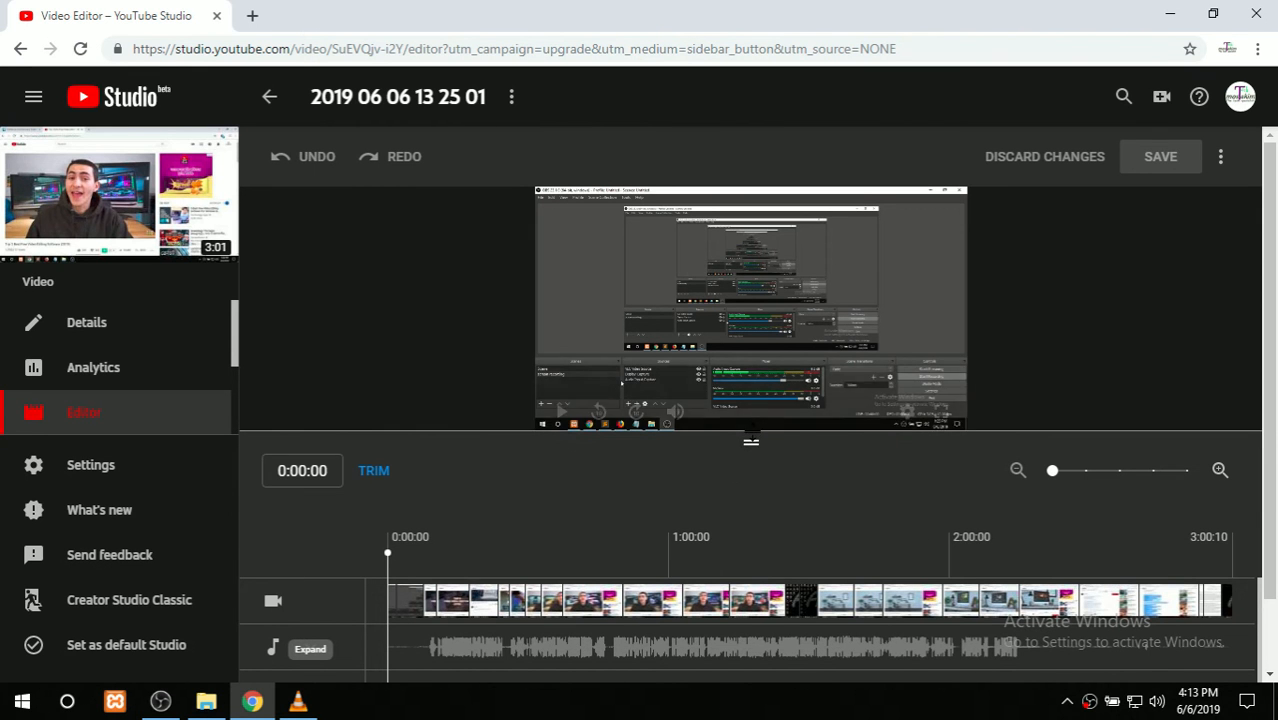
# - Examine the video's timeline and tracks at several zoom levels, then return to the full-length view
pyautogui.moveTo(751, 440); pyautogui.dragTo(767, 308)
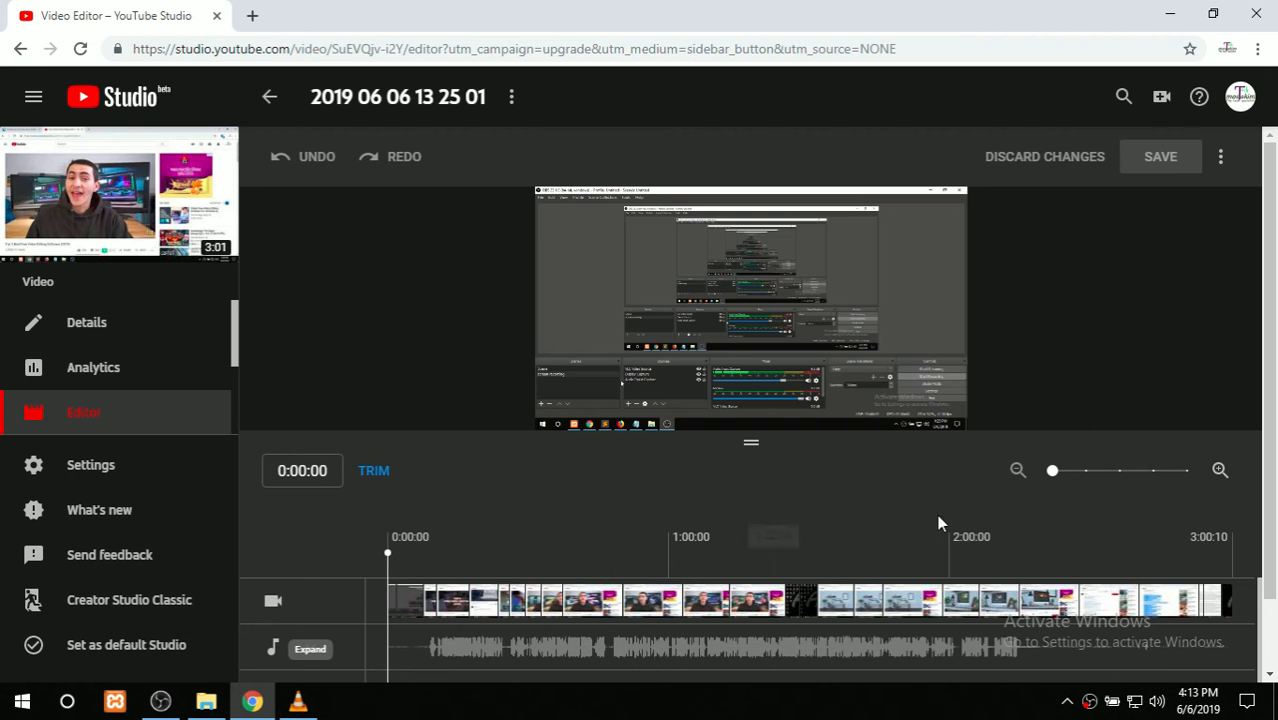
pyautogui.click(1160, 466)
pyautogui.click(1086, 470)
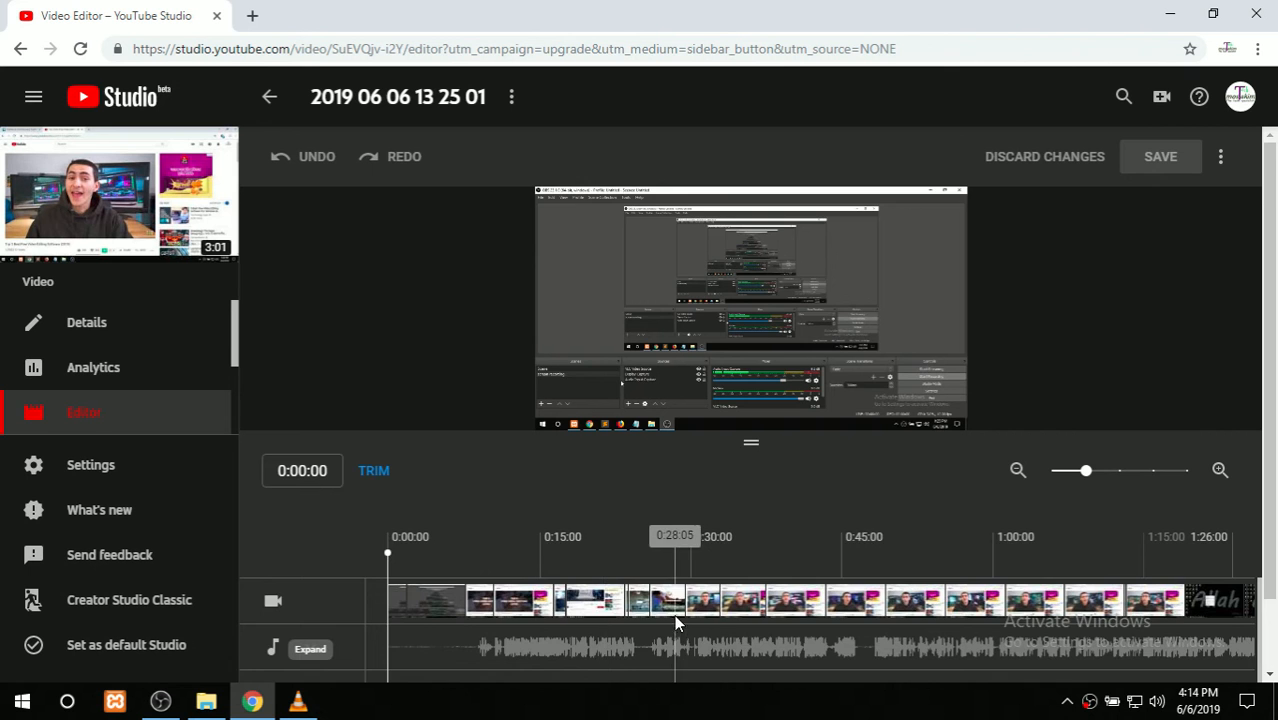
pyautogui.scroll(-1, 676, 600)
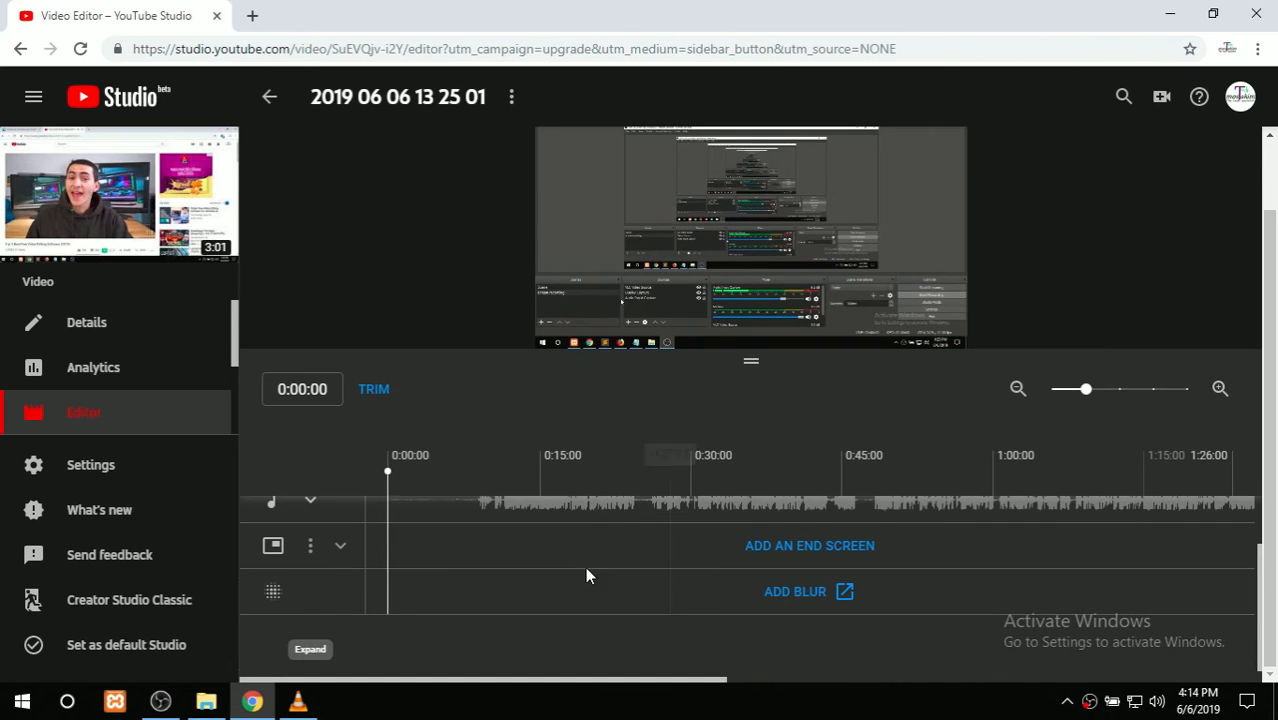
pyautogui.click(1140, 390)
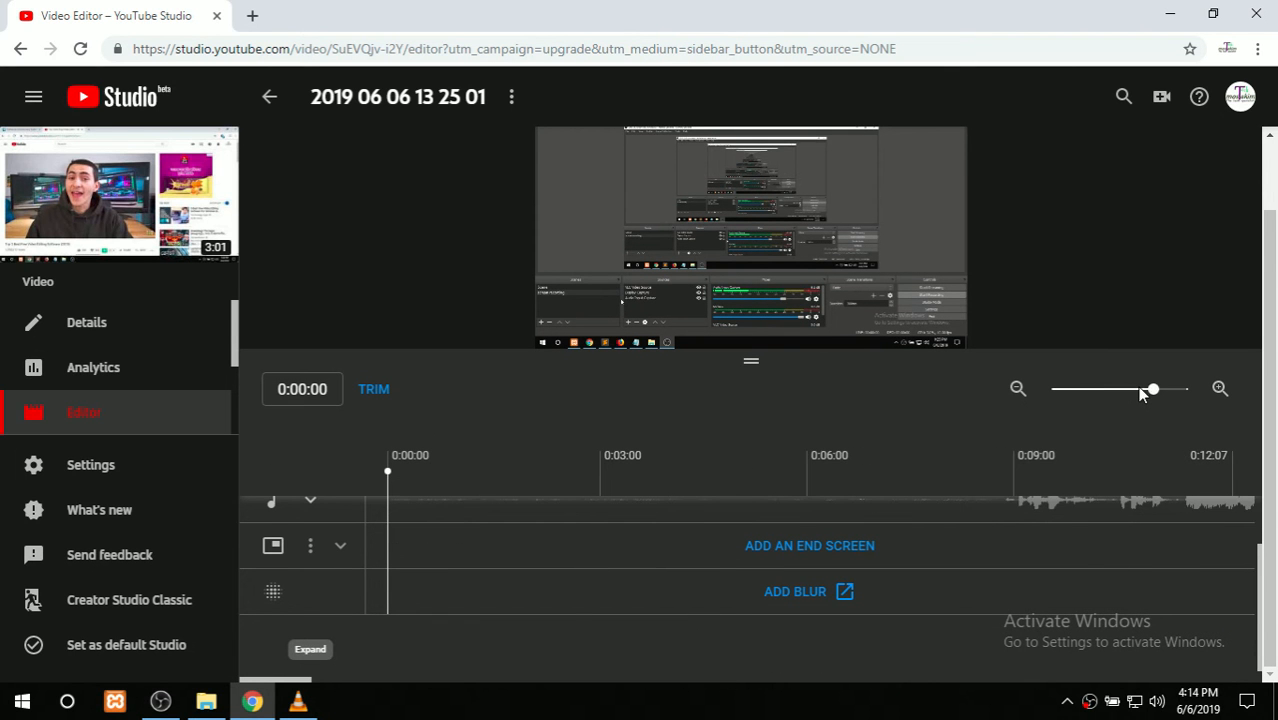
pyautogui.click(1055, 390)
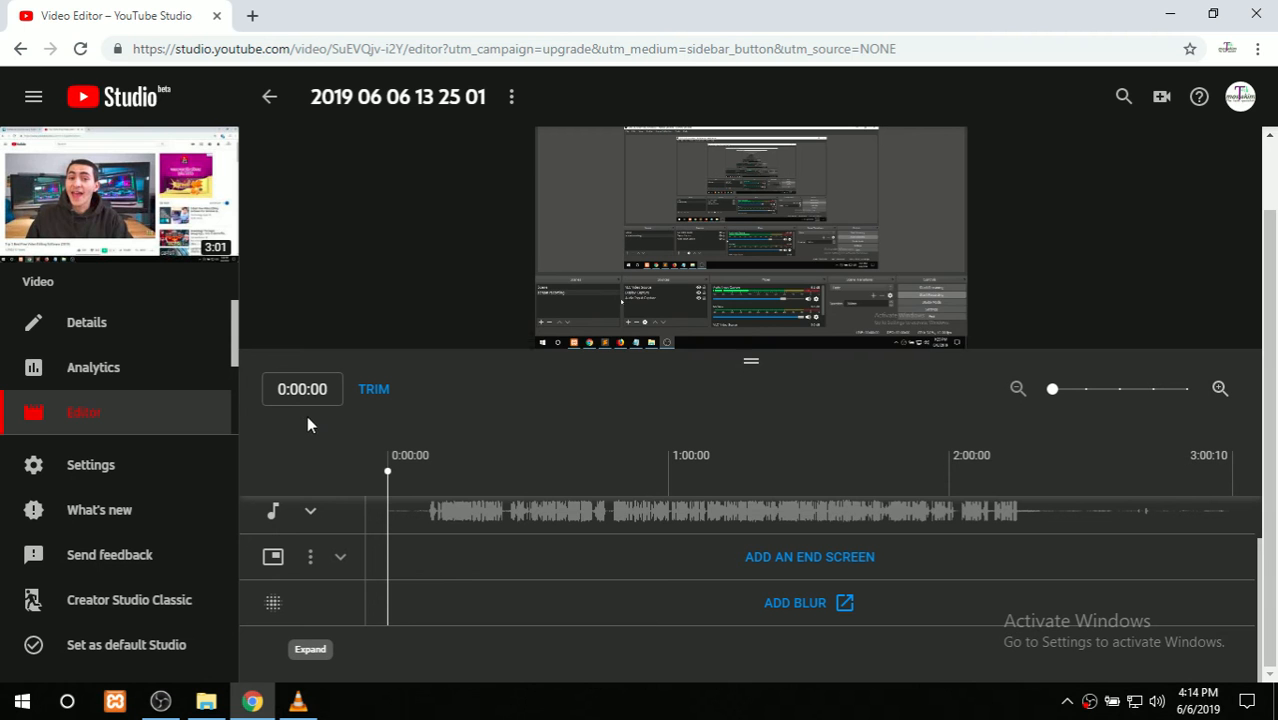
# - Preview the opening seconds of the video and view later frames up to 1:39:14 on the timeline
pyautogui.moveTo(570, 334)
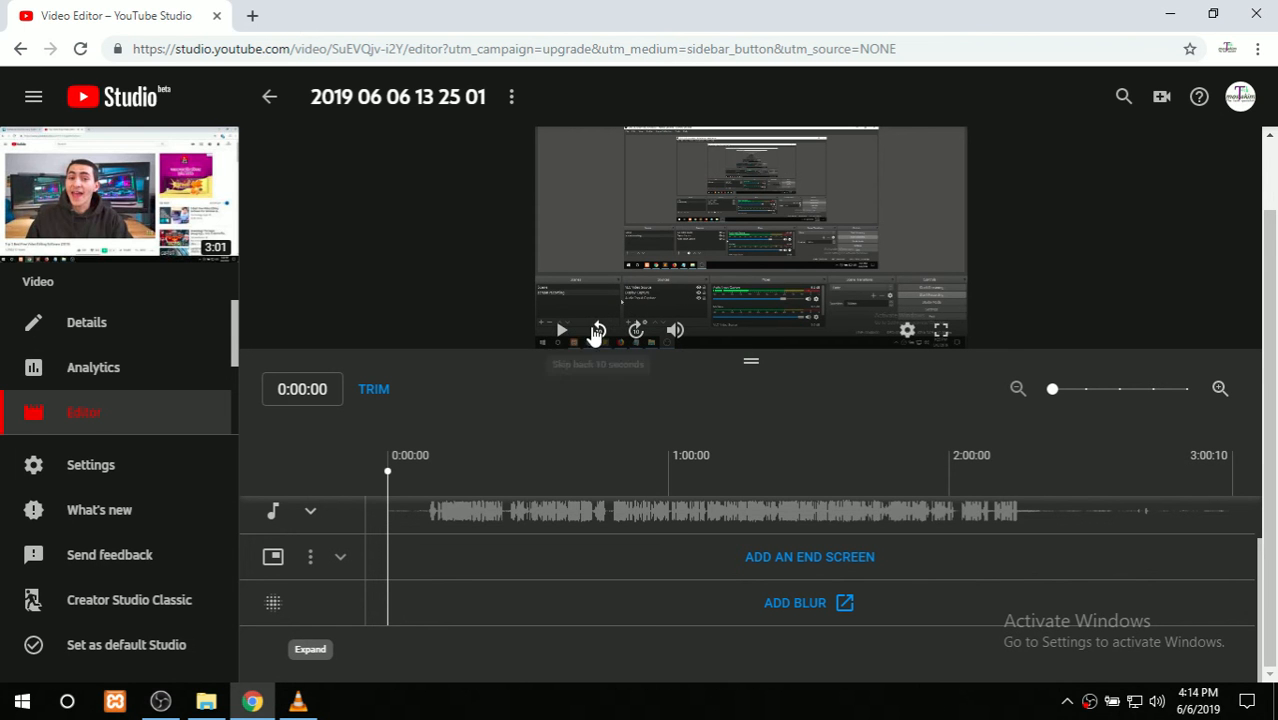
pyautogui.click(551, 333)
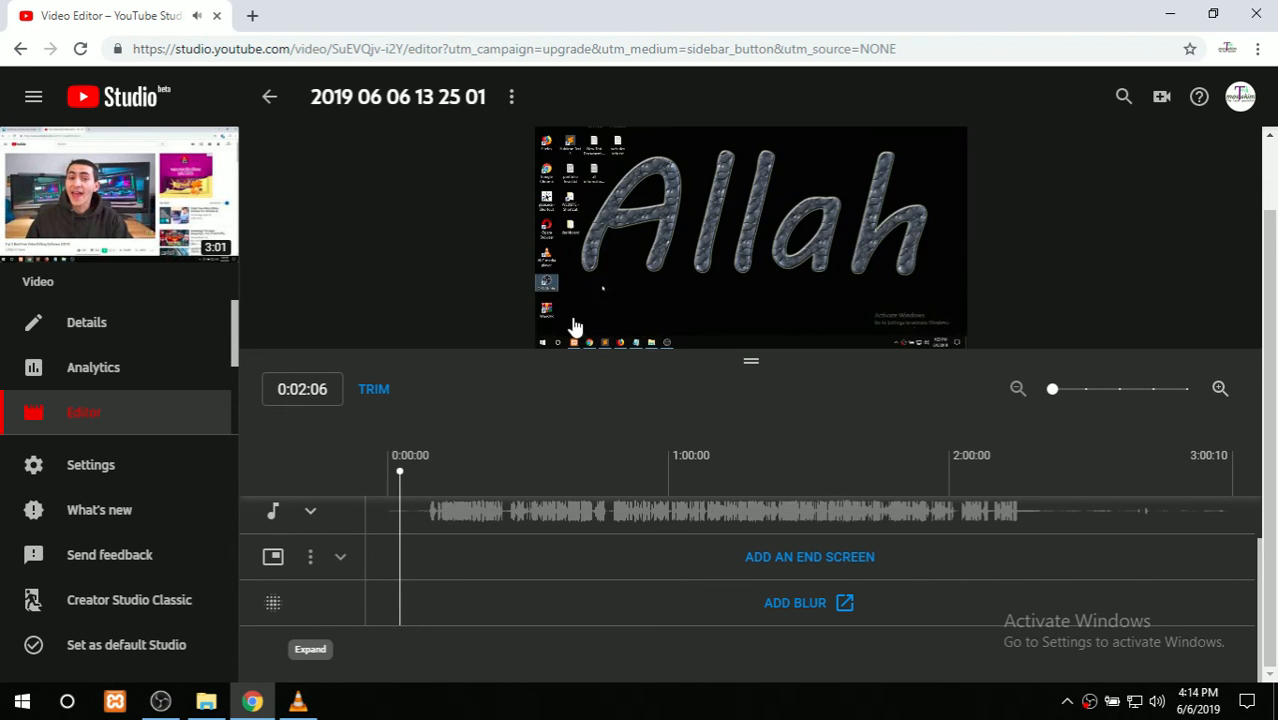
pyautogui.click(566, 334)
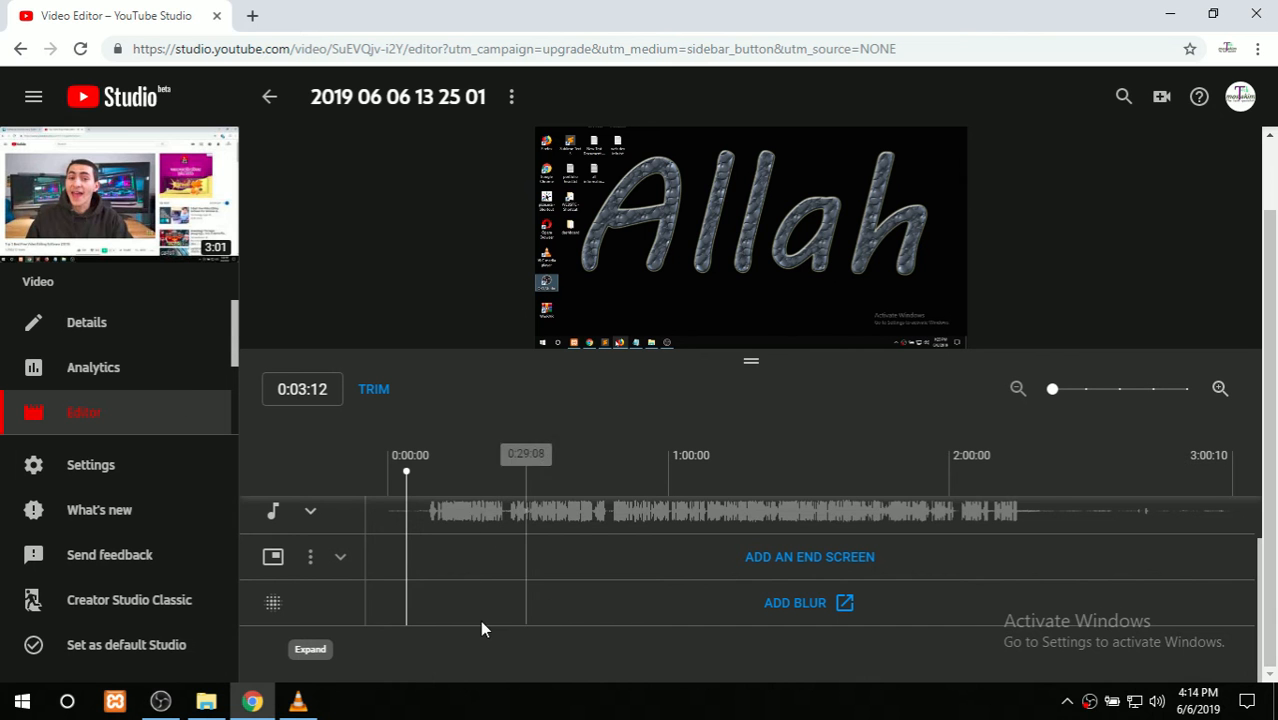
pyautogui.click(786, 505)
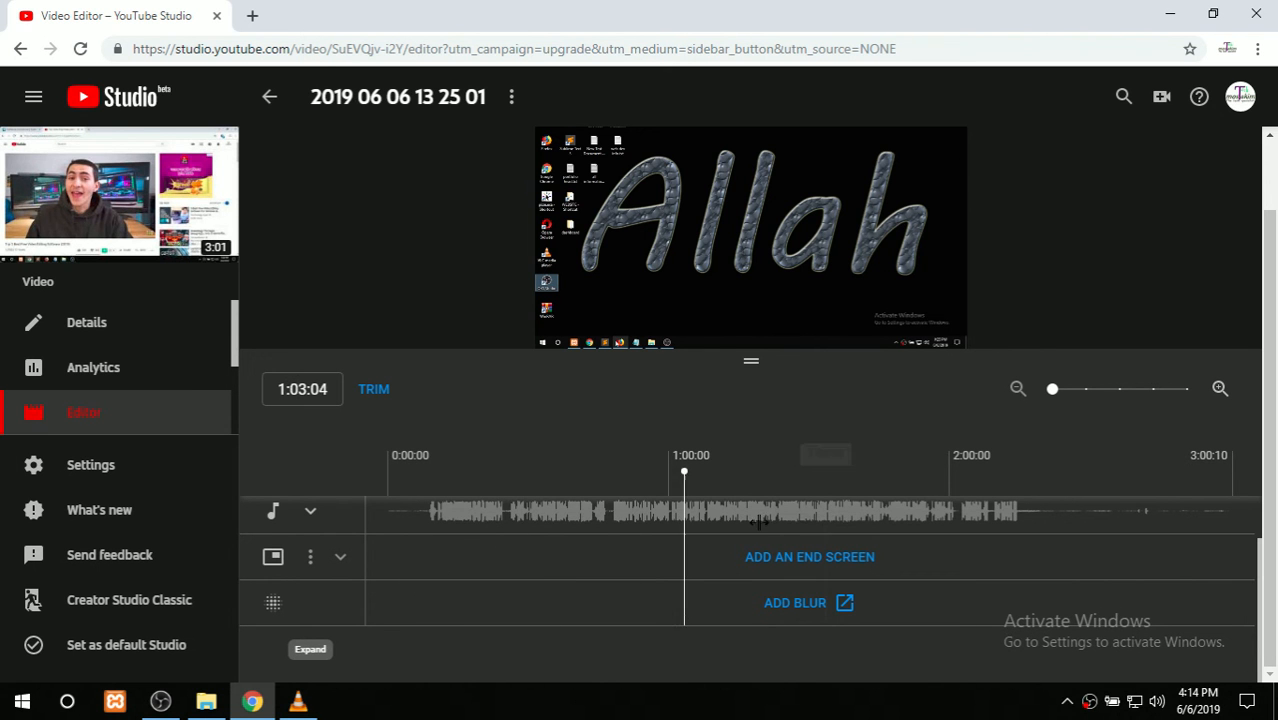
pyautogui.click(806, 515)
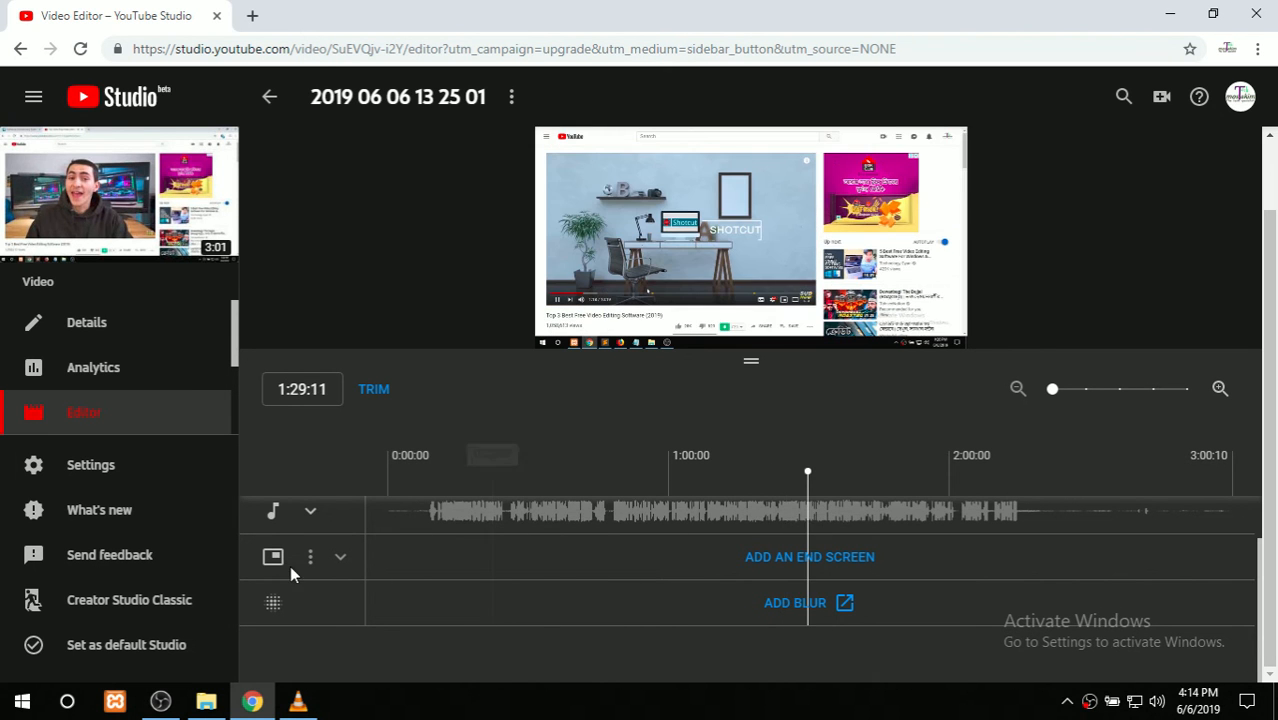
pyautogui.click(854, 562)
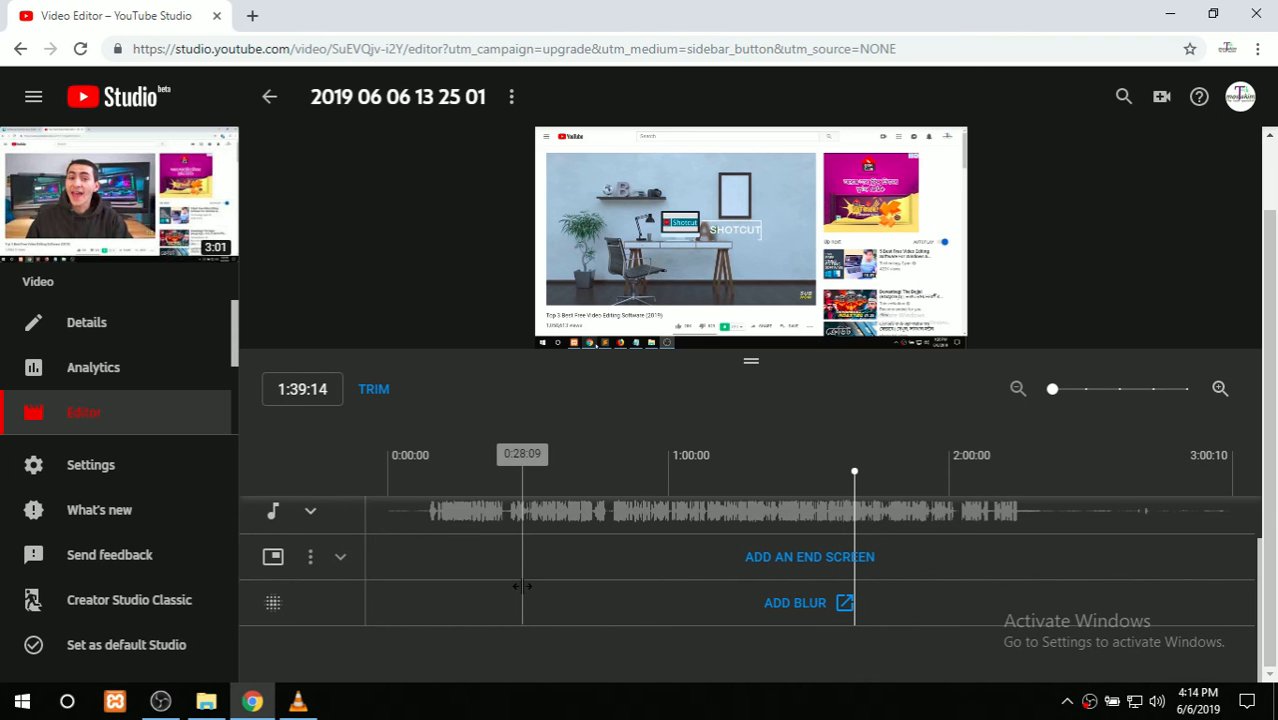
# - Play the video from 0:26:00 and mute the preview sound
pyautogui.scroll(3, 522, 586)
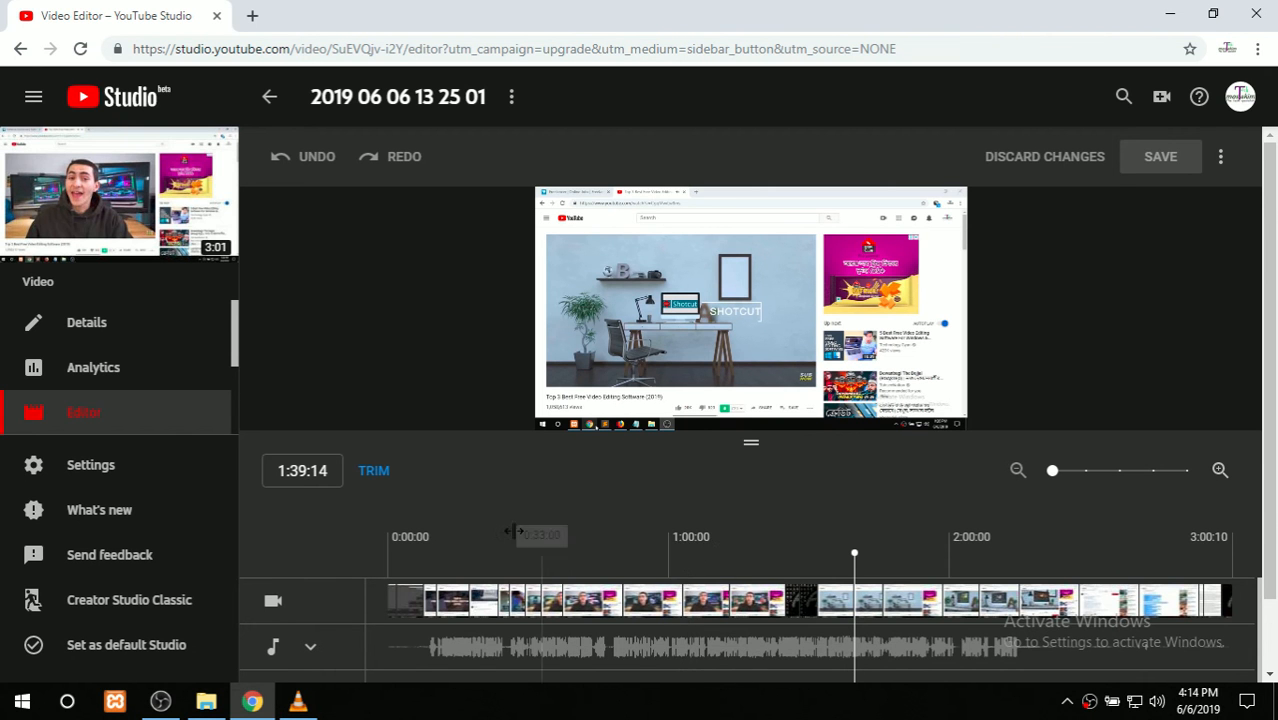
pyautogui.scroll(-1, 513, 533)
pyautogui.click(510, 462)
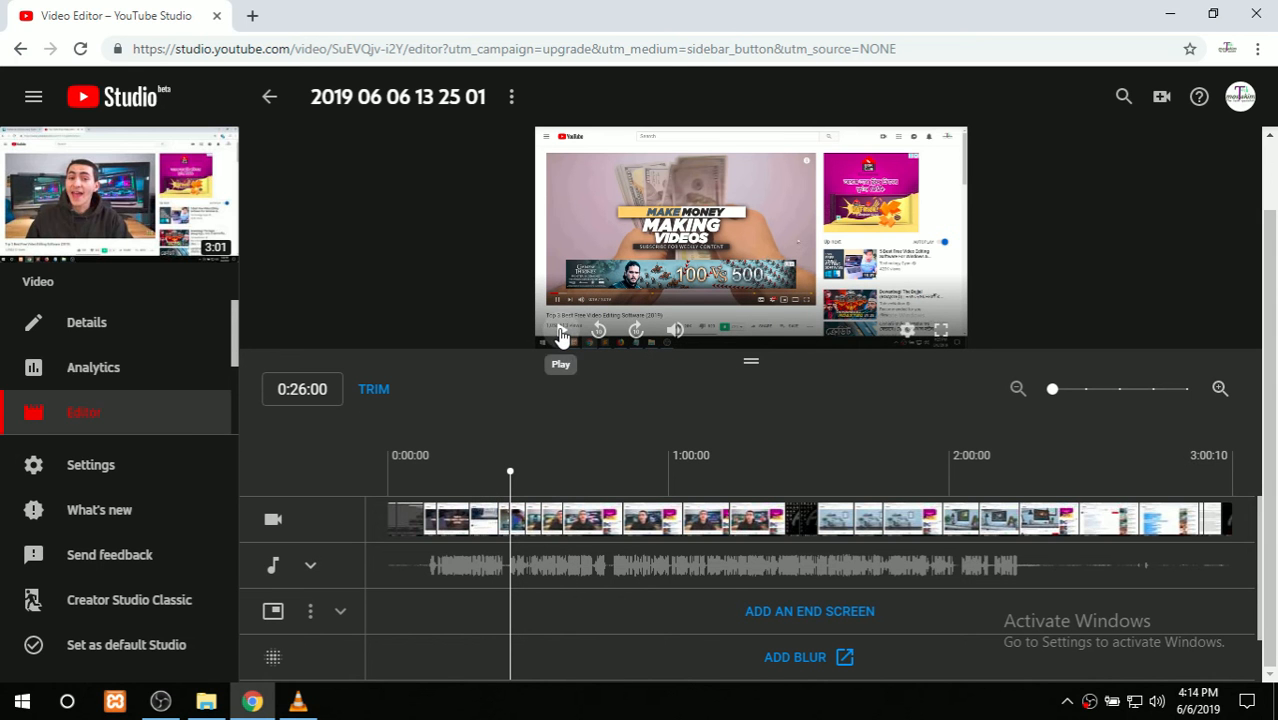
pyautogui.click(562, 336)
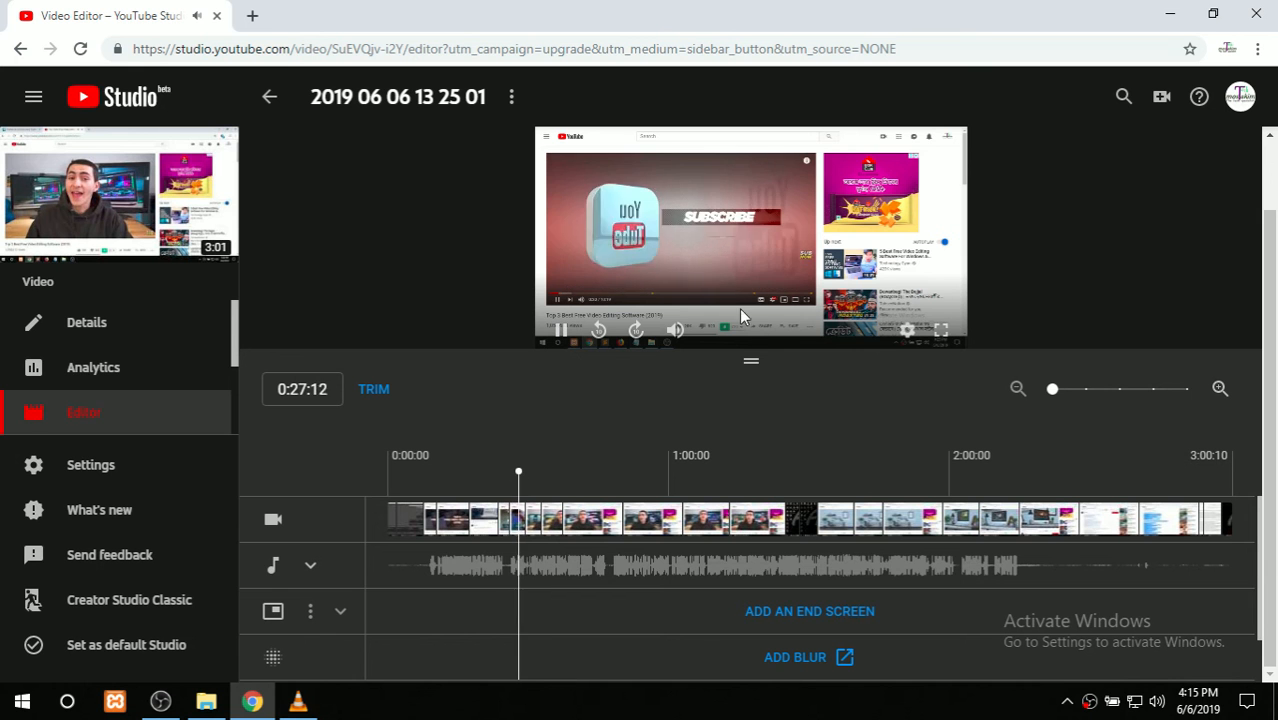
pyautogui.moveTo(690, 332)
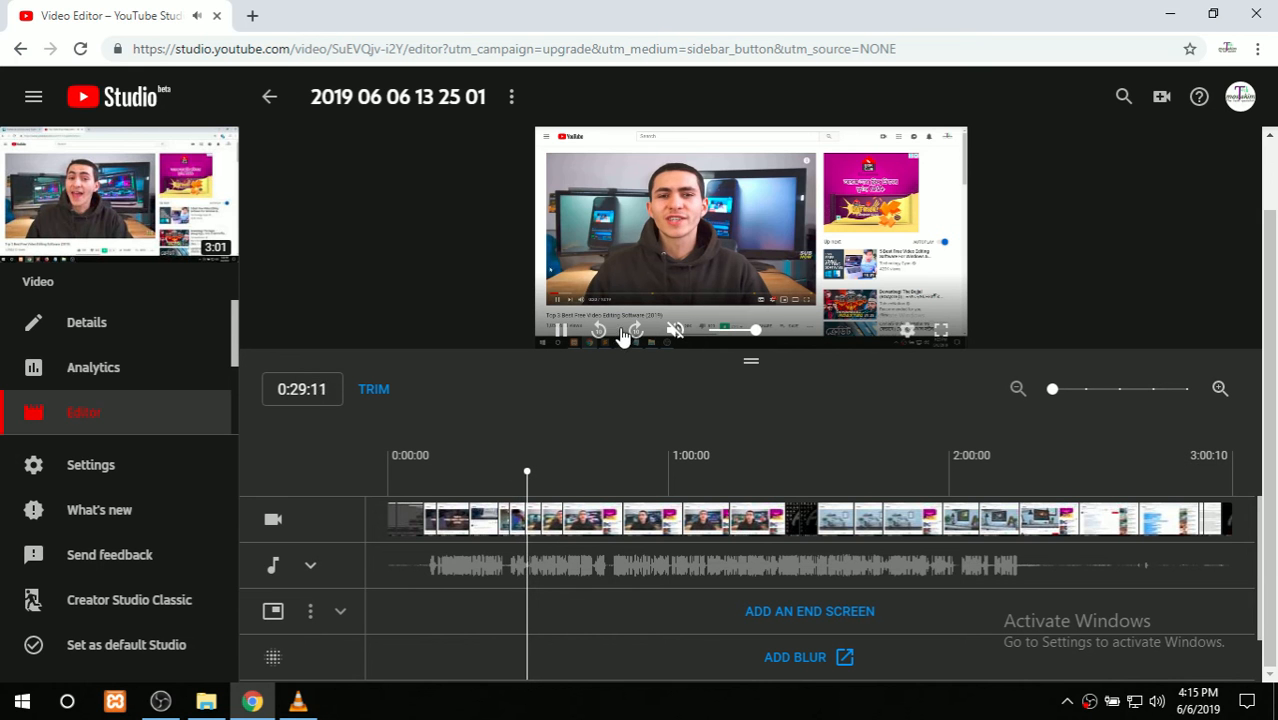
# - Start trimming the video and split it at 1:00:00
pyautogui.click(372, 391)
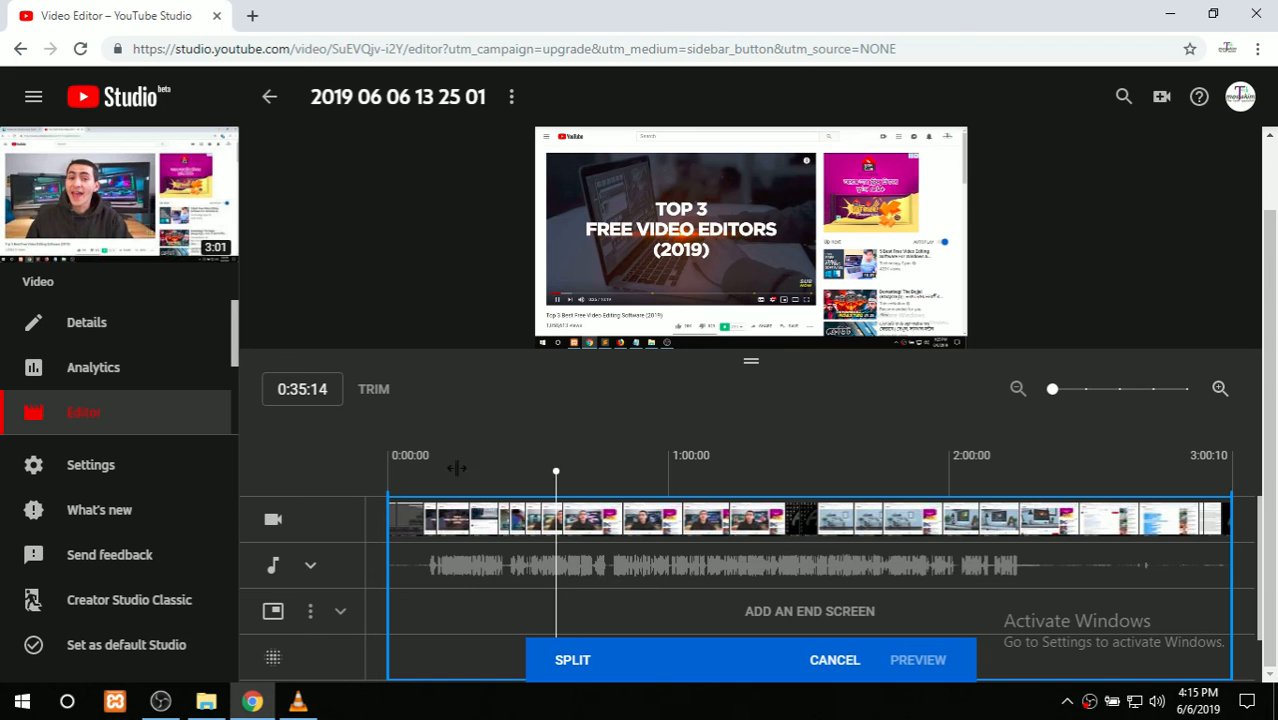
pyautogui.click(834, 660)
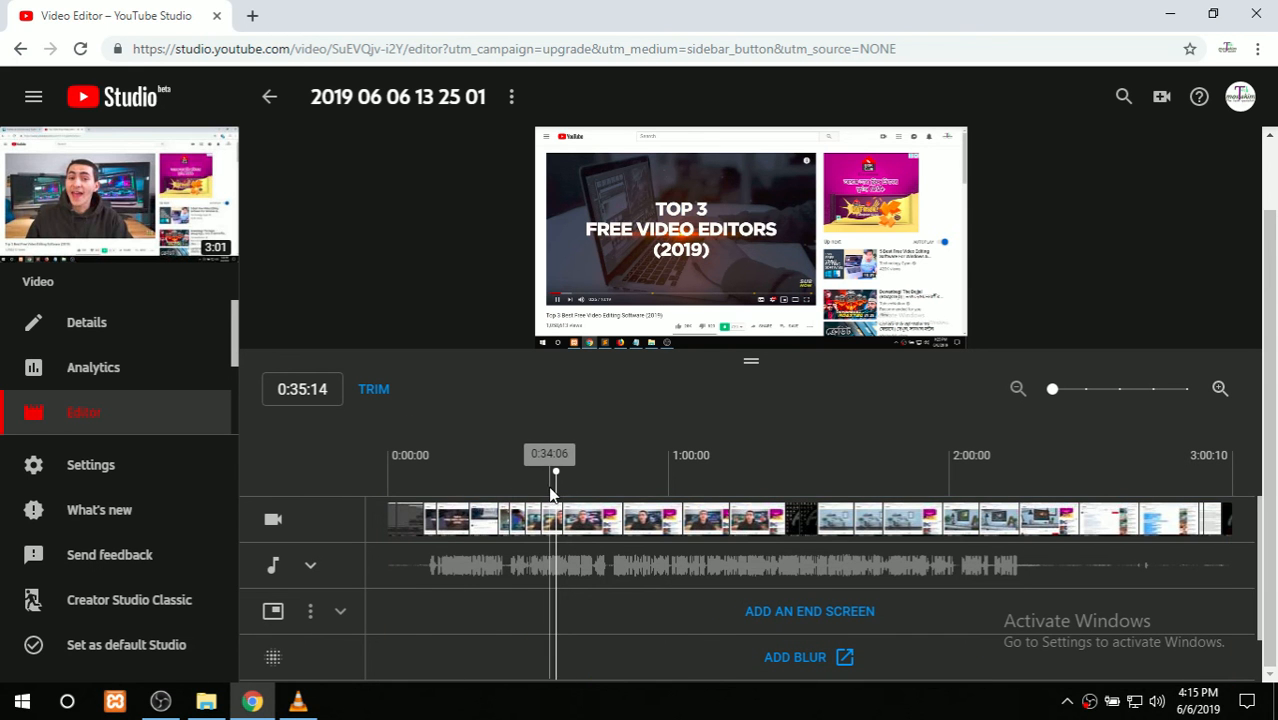
pyautogui.click(668, 483)
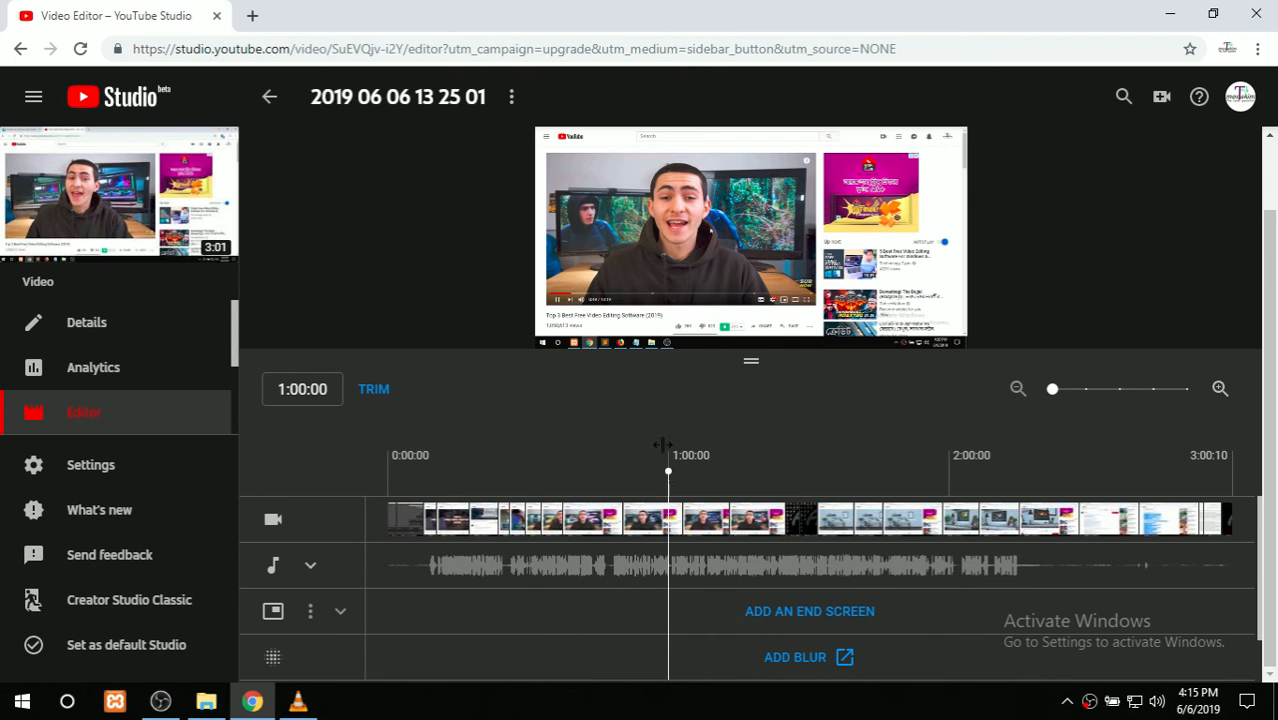
pyautogui.click(378, 388)
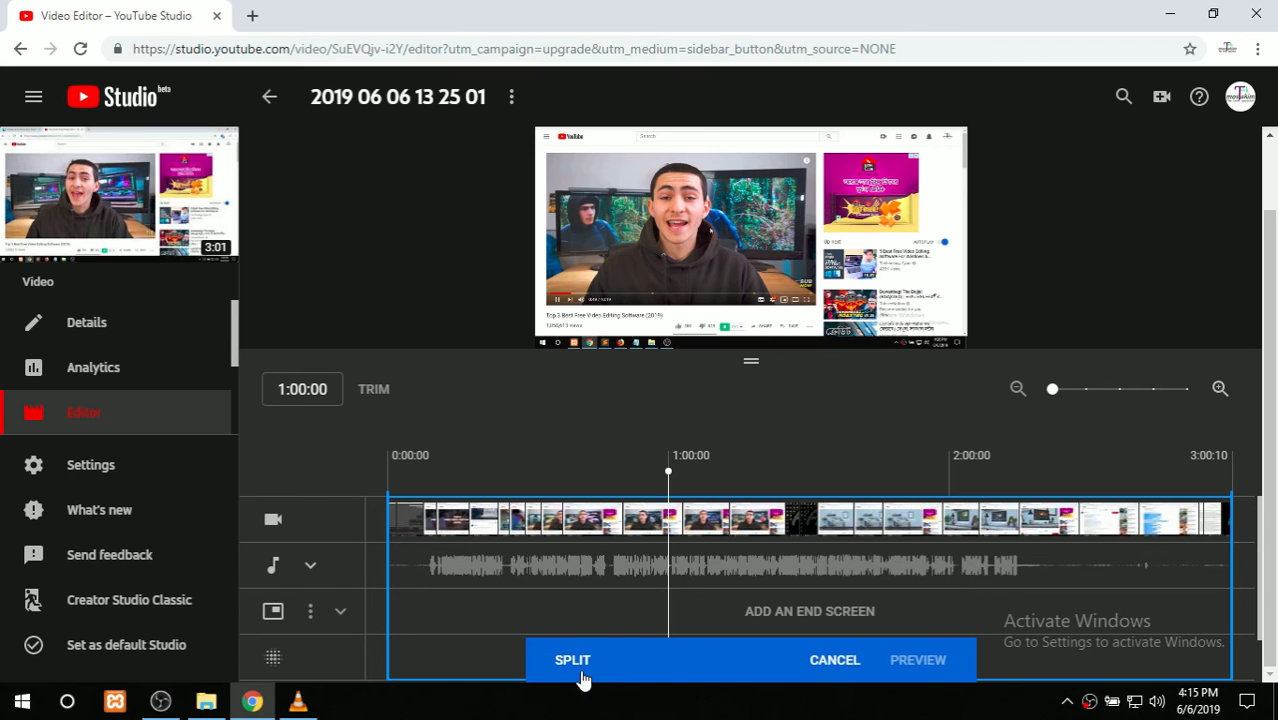
pyautogui.click(578, 661)
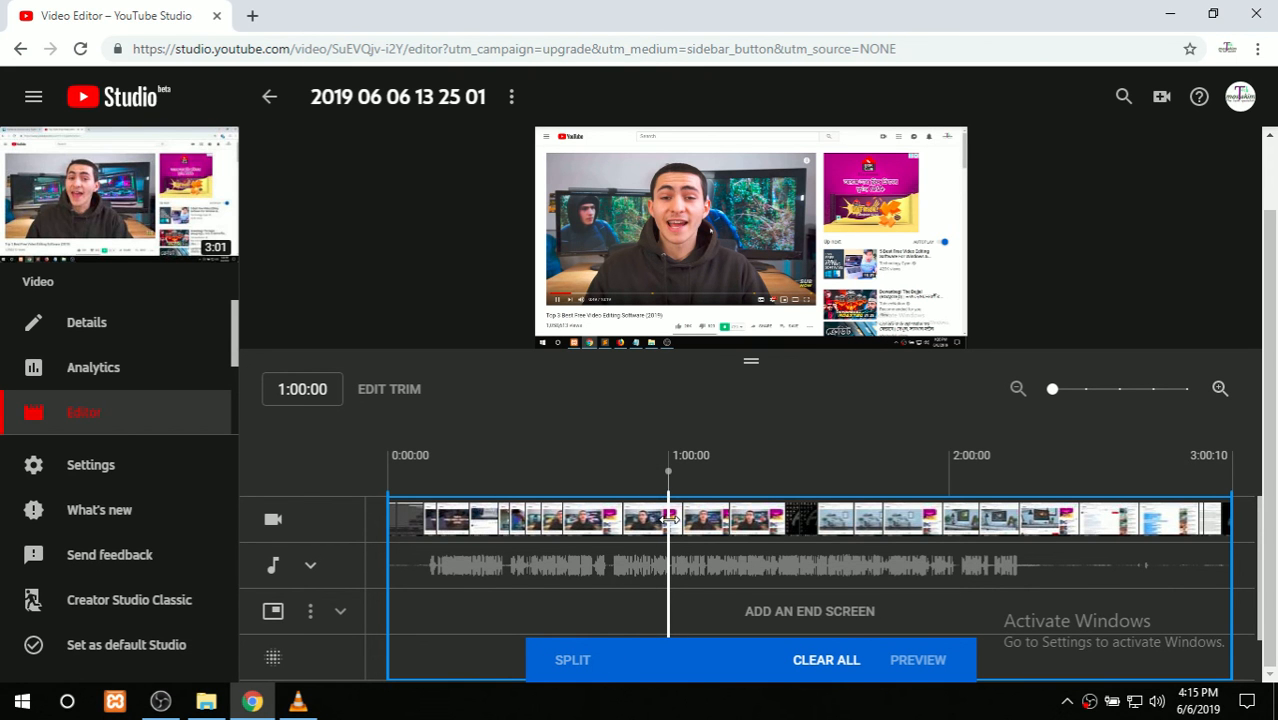
# - Cut out the section from about 0:30:08 to 1:00:00 and play the trimmed result from 0:21:08 across the cut
pyautogui.moveTo(668, 520); pyautogui.dragTo(598, 527)
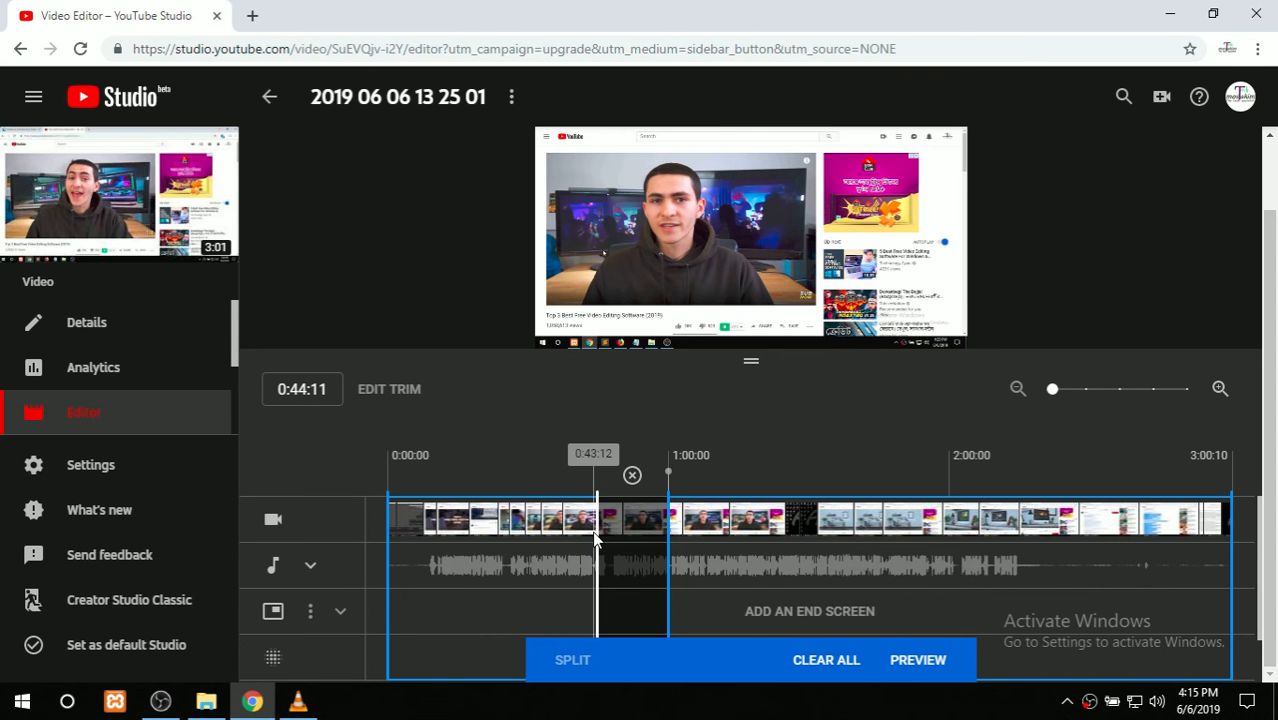
pyautogui.moveTo(596, 538)
pyautogui.mouseDown()
pyautogui.moveTo(549, 536)
pyautogui.moveTo(537, 576)
pyautogui.moveTo(527, 548)
pyautogui.mouseUp()
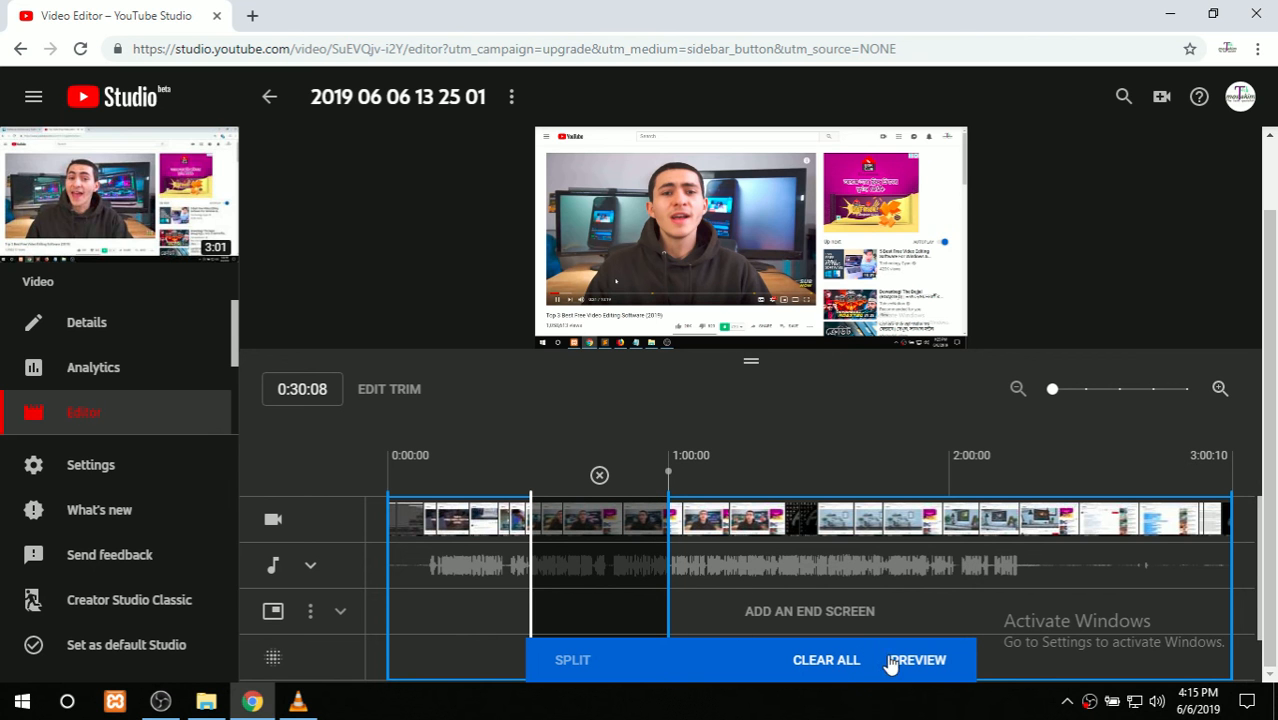
pyautogui.click(488, 564)
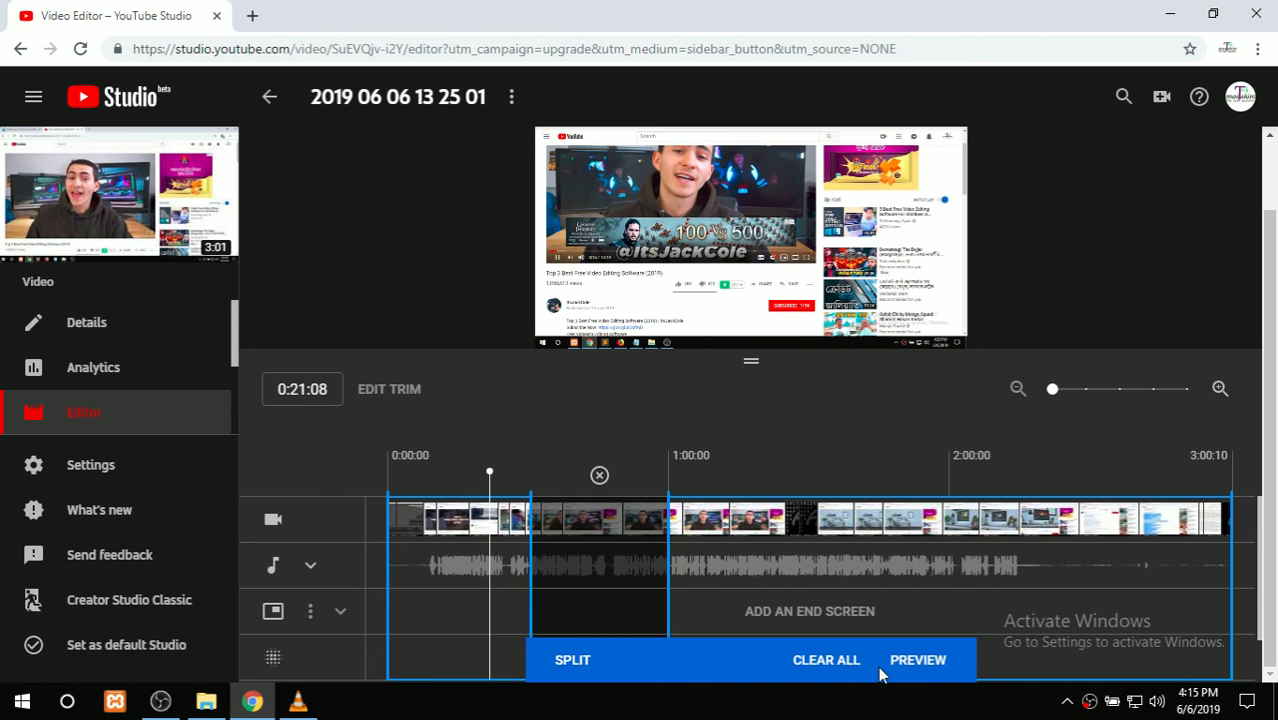
pyautogui.click(918, 660)
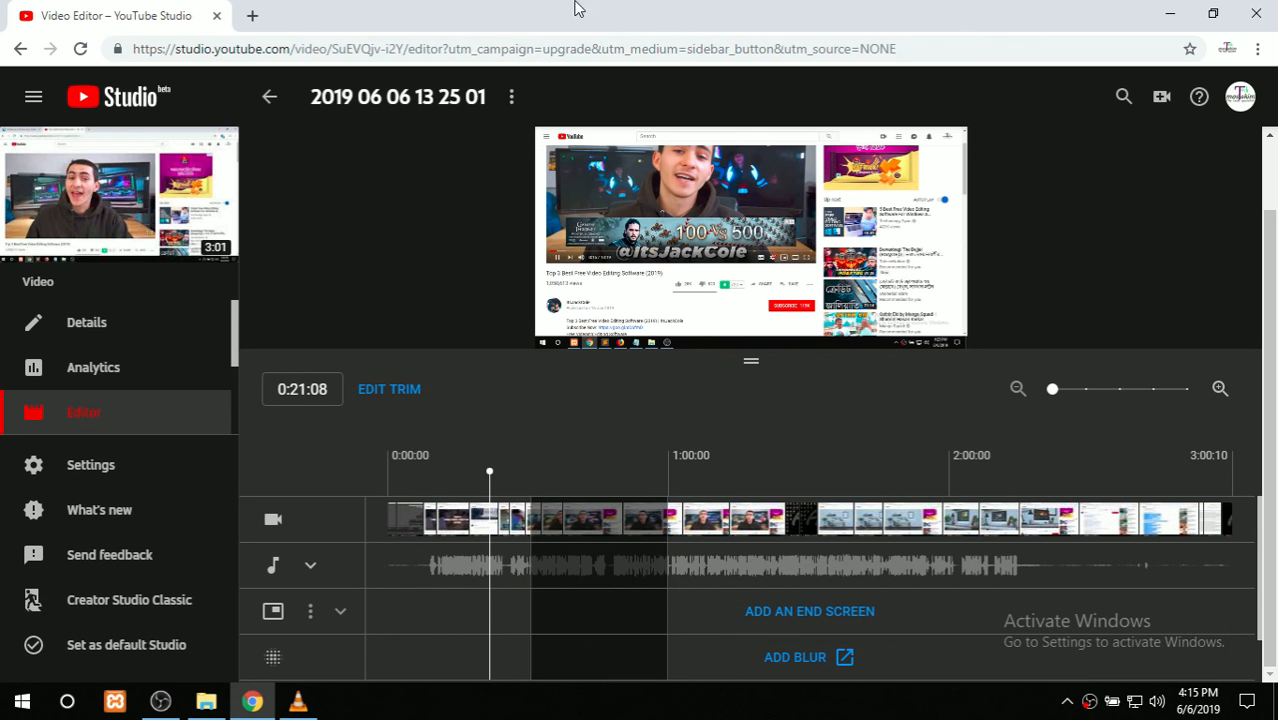
pyautogui.click(564, 331)
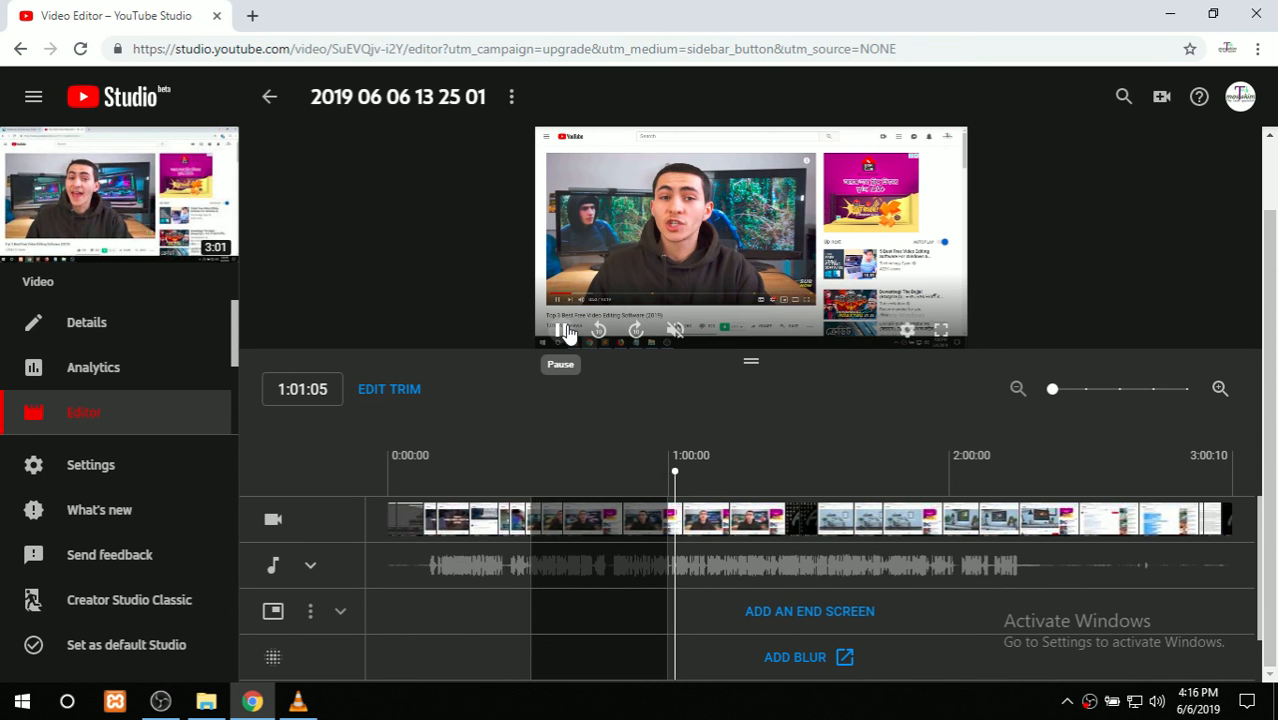
pyautogui.click(566, 333)
# - Save the trim to the video and confirm the changes
pyautogui.scroll(-1, 383, 497)
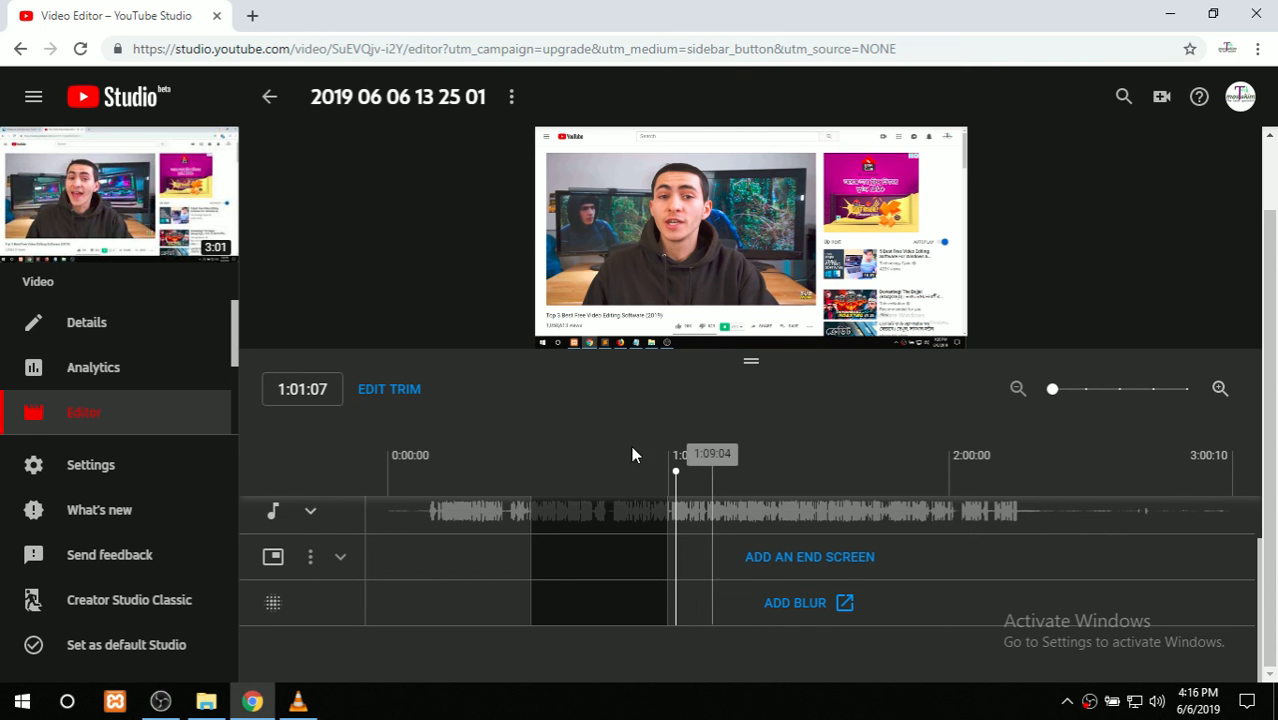
pyautogui.scroll(1, 616, 443)
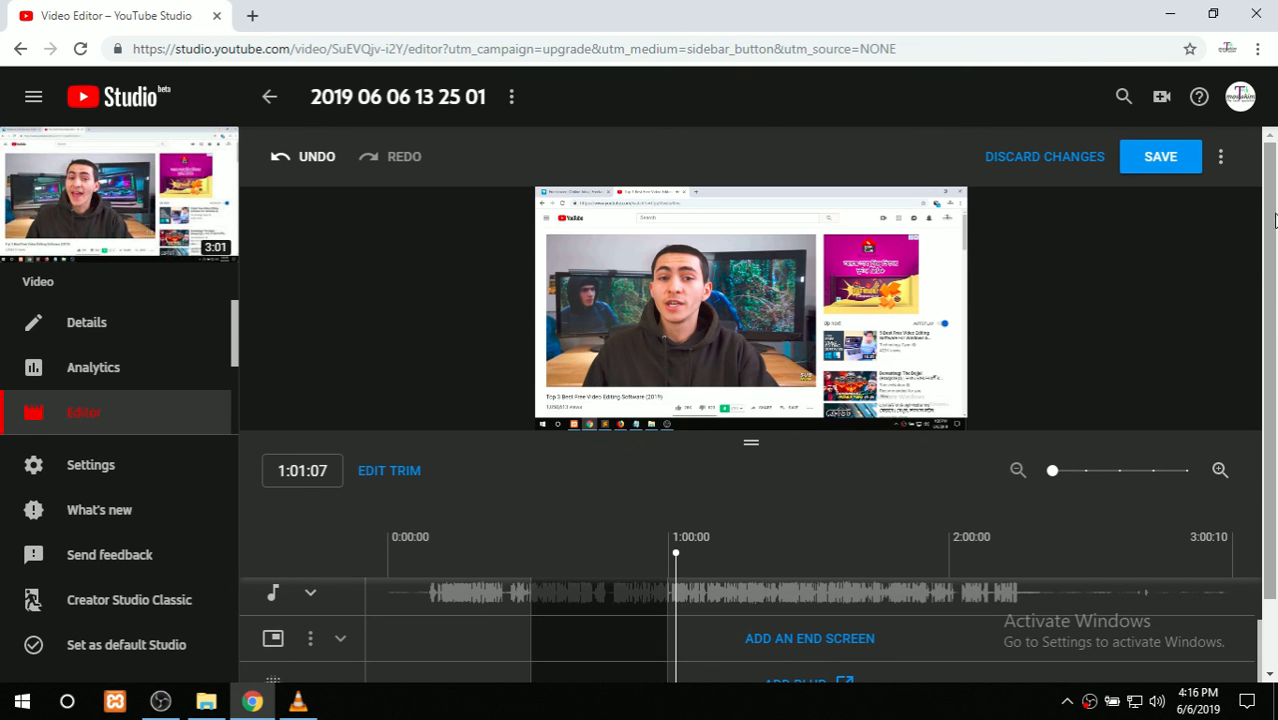
pyautogui.click(1161, 170)
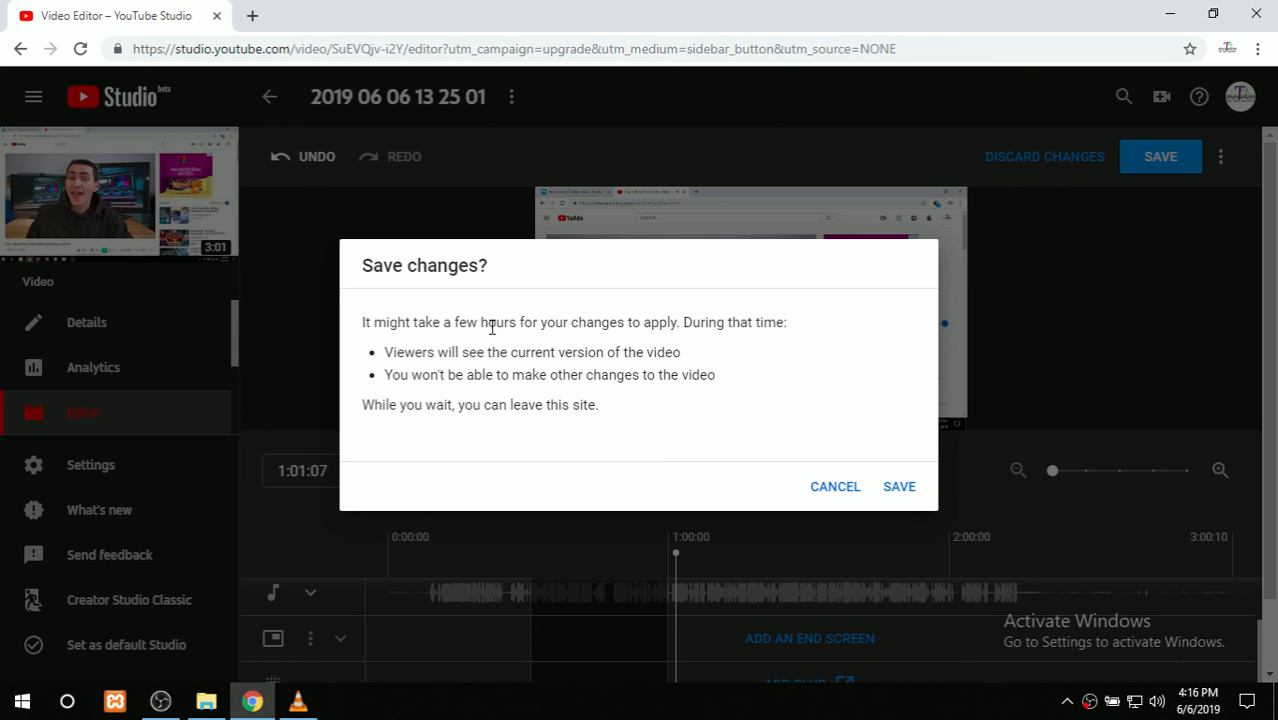
pyautogui.click(900, 486)
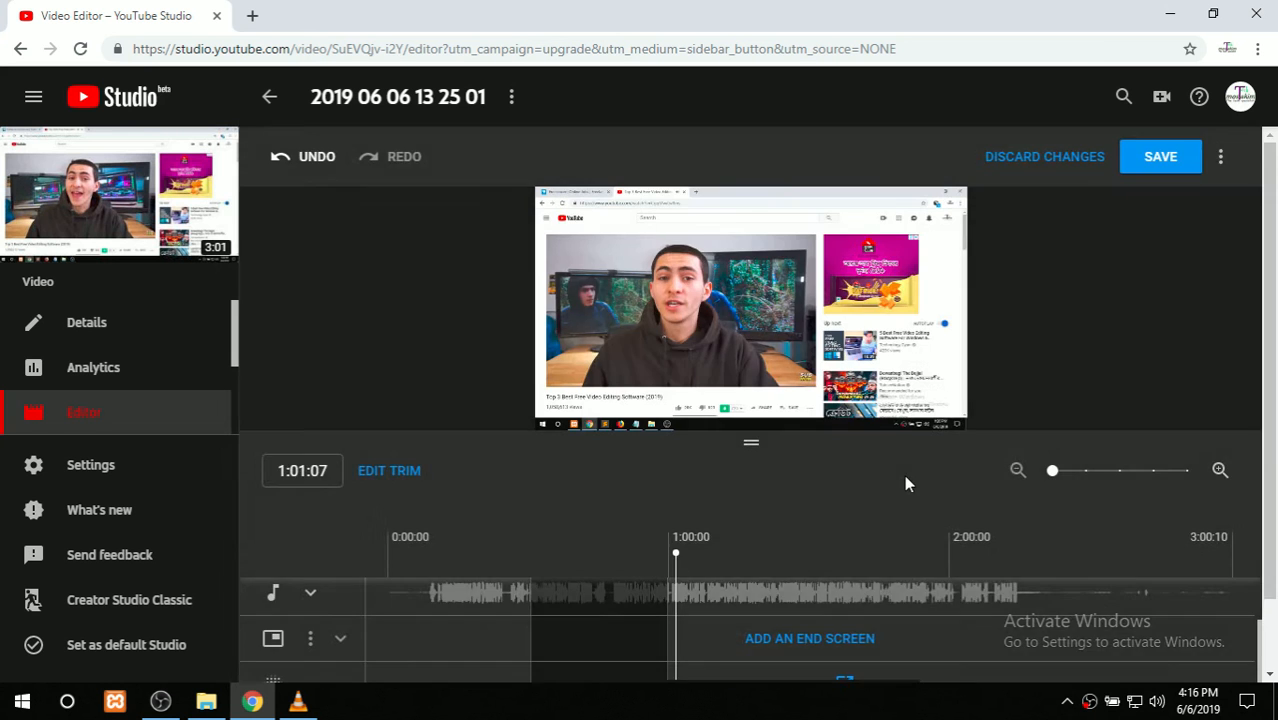